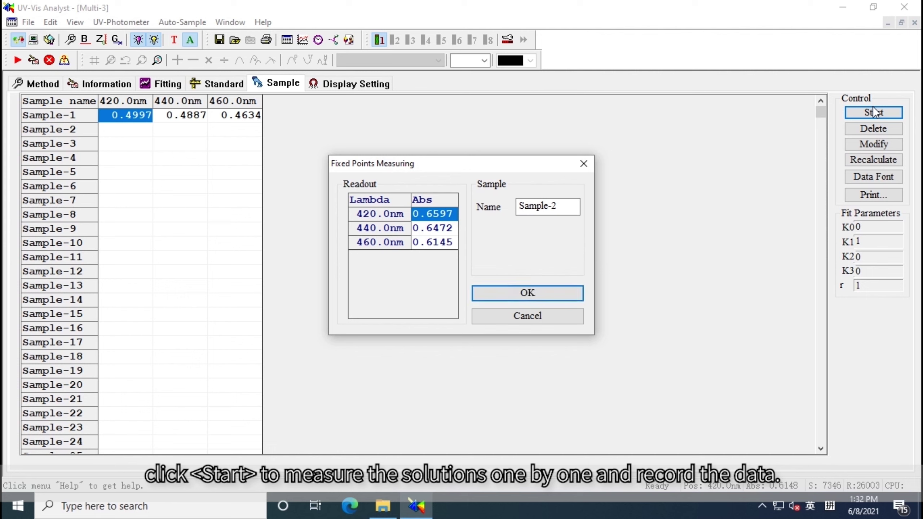
Step: Record the fixed-point reading of Sample-2, and measure and record Sample-3 at 420, 440 and 460 nm
left_click(569, 301)
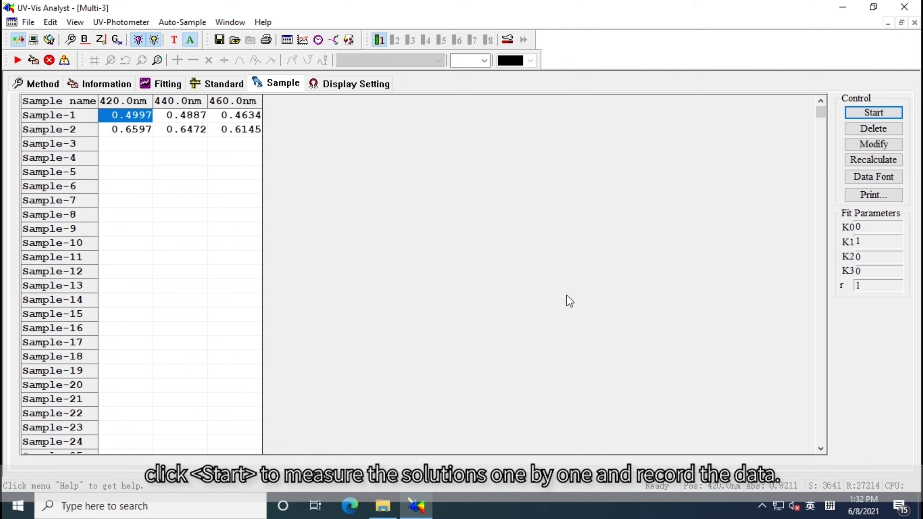
left_click(874, 116)
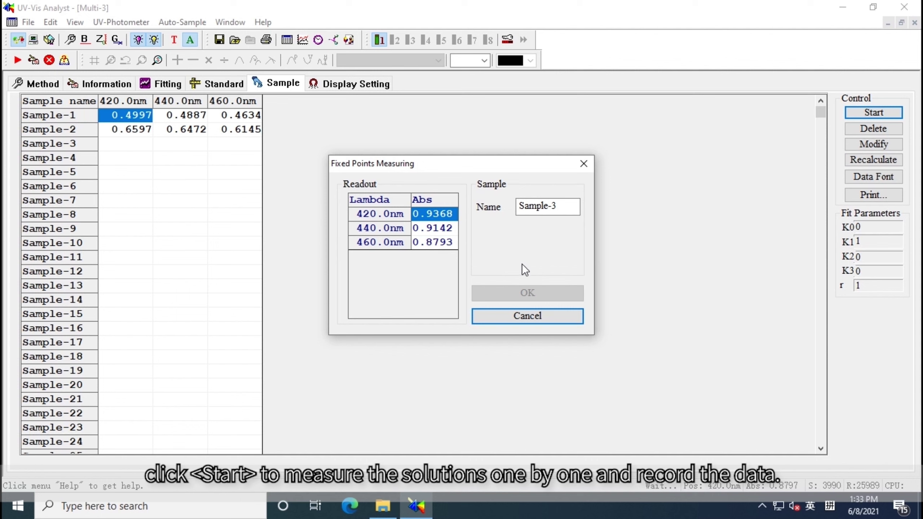
left_click(523, 295)
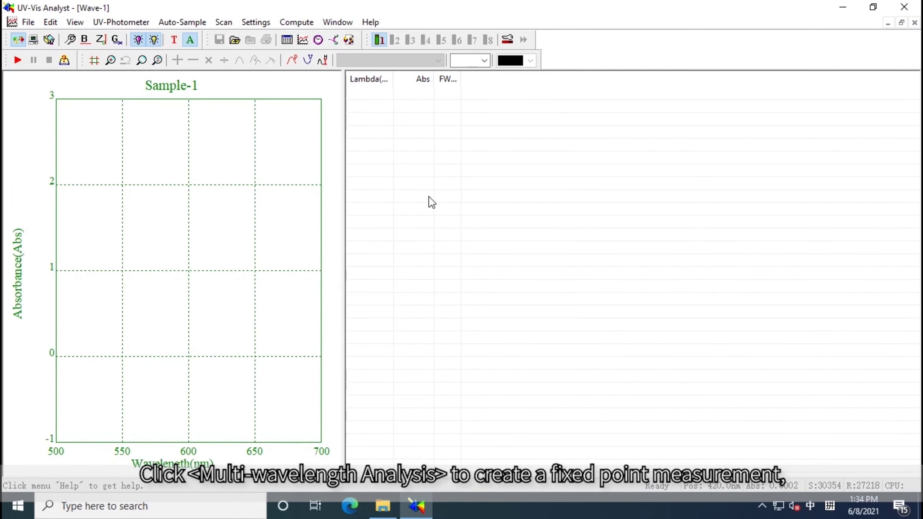
Step: Create a multi-wavelength analysis at 555 nm that calculates concentration from standard samples using Linear Fit
left_click(286, 43)
double_click(273, 116)
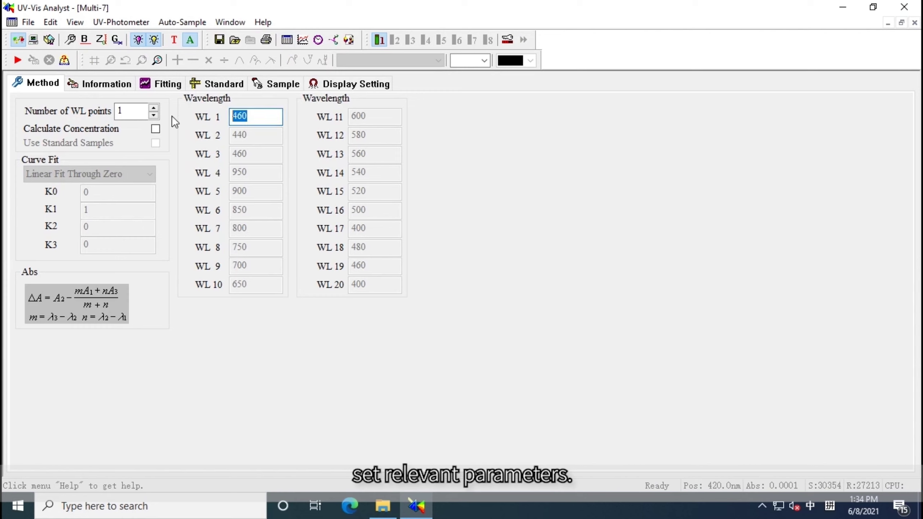
type("555")
left_click(155, 129)
left_click(155, 144)
left_click(147, 177)
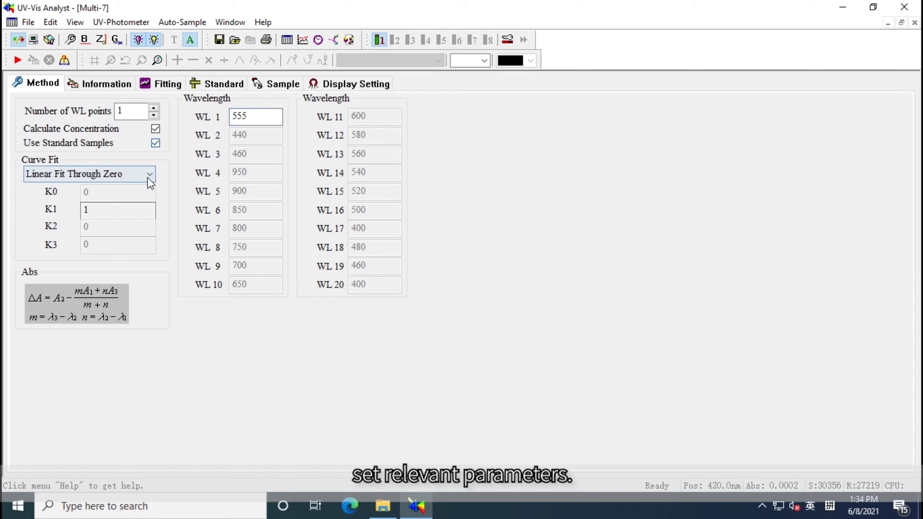
left_click(109, 200)
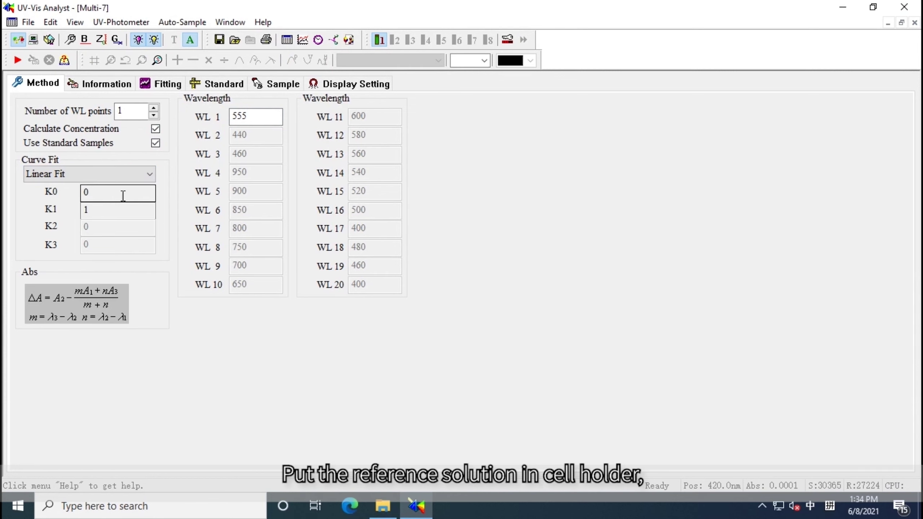
Step: Blank-calibrate the reference solution at 555 nm, and measure and record Standard-1 with a concentration of 0
left_click(216, 87)
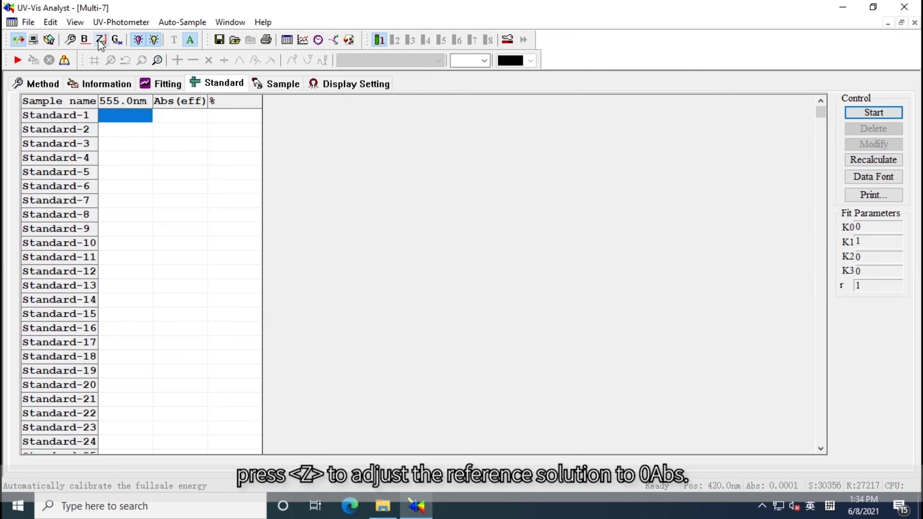
left_click(99, 39)
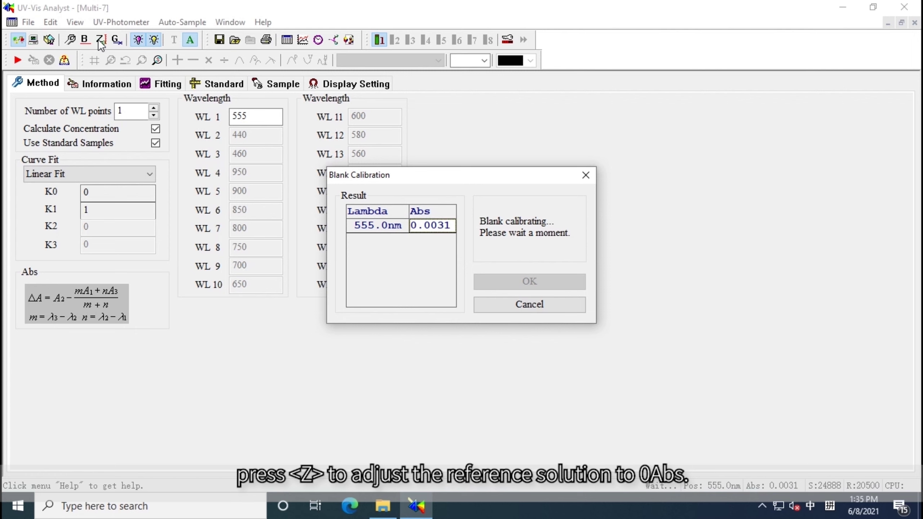
left_click(214, 84)
left_click(873, 112)
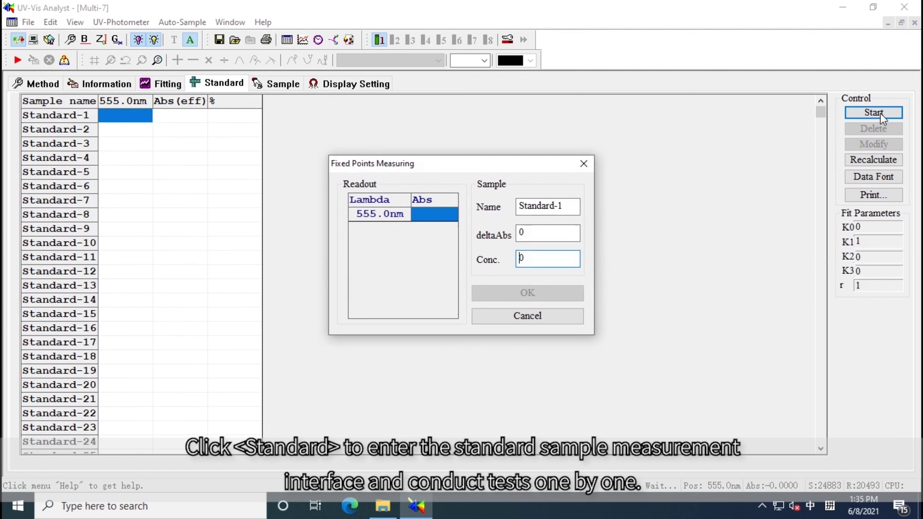
left_click(550, 255)
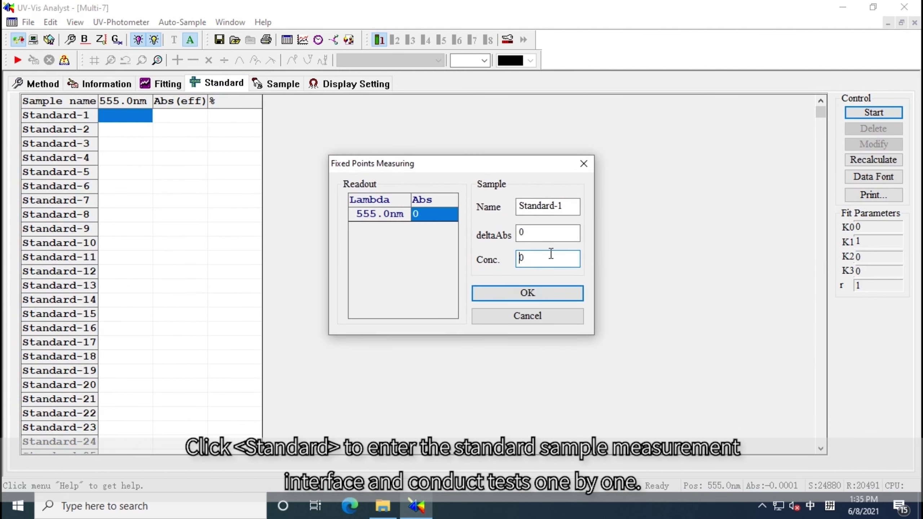
left_click(537, 293)
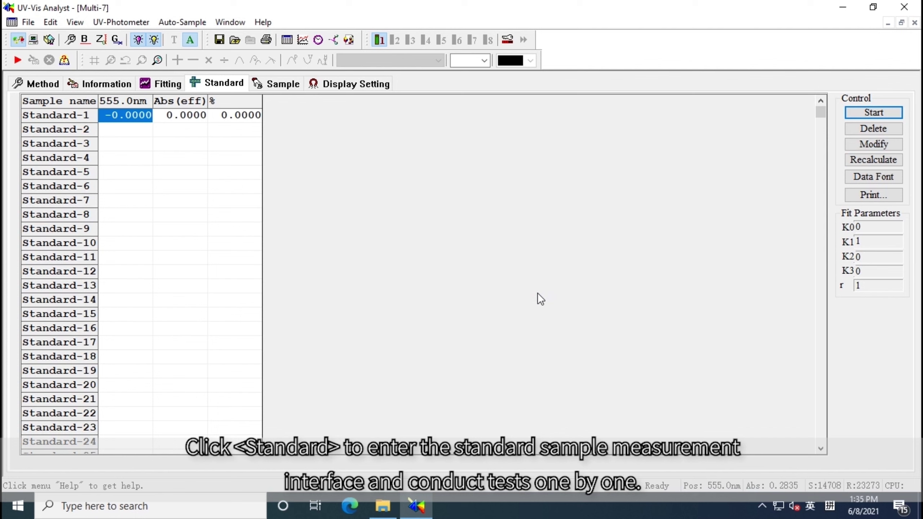
Step: Measure the second standard solution and record it as Standard-2 with a concentration of 5
left_click(863, 112)
key("shift+End")
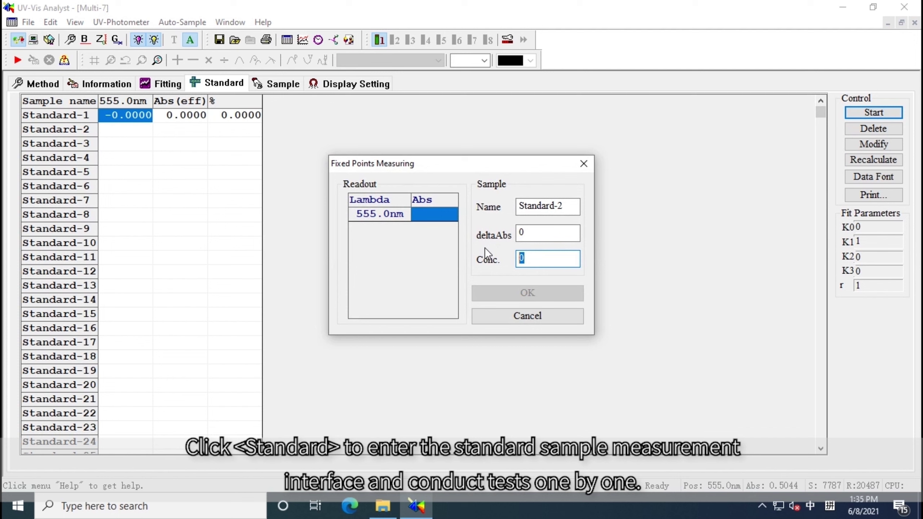
type("5")
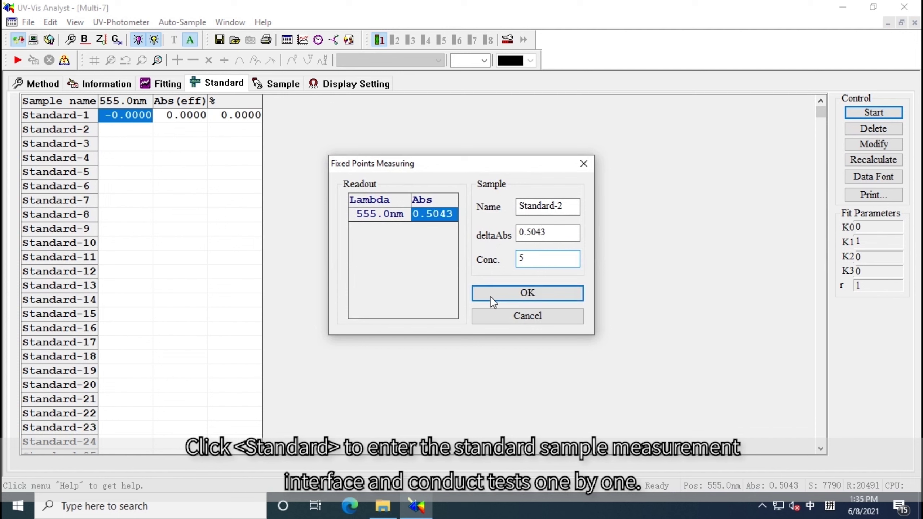
left_click(522, 300)
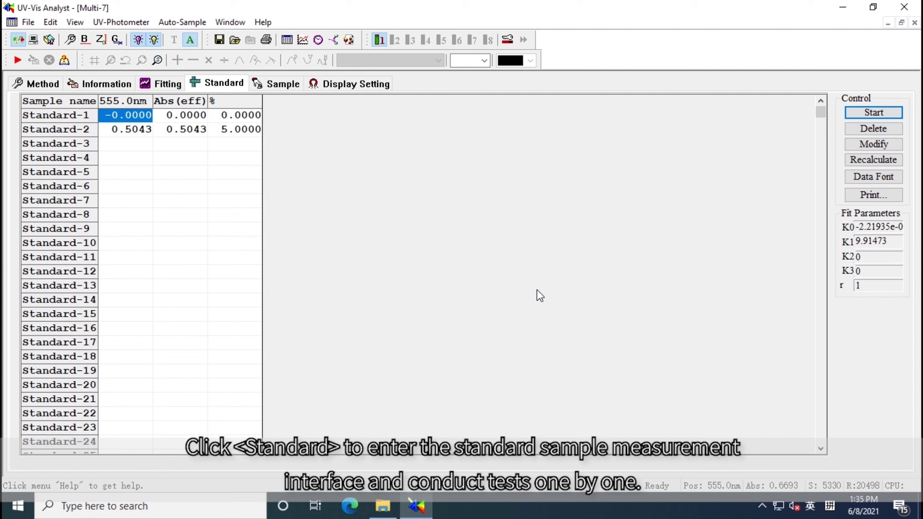
Step: Measure the third standard solution and record it as Standard-3 with a concentration of 7
left_click(873, 114)
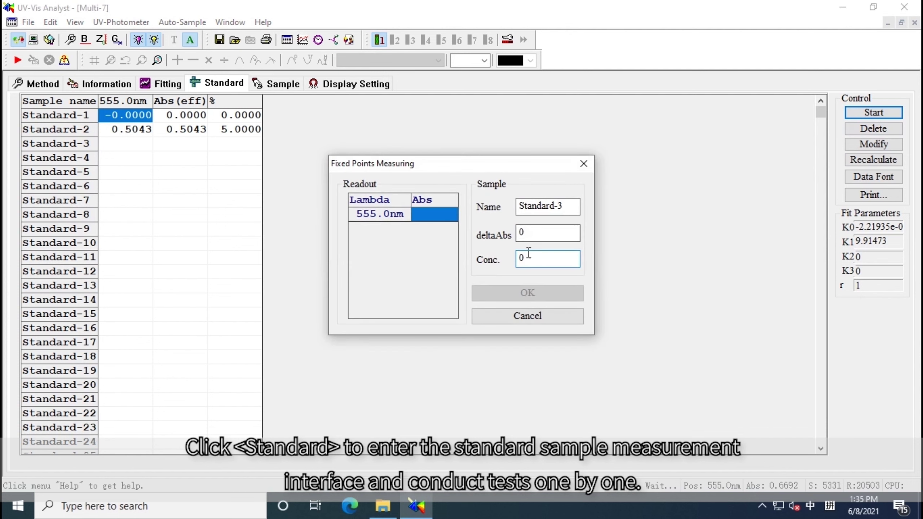
type("7")
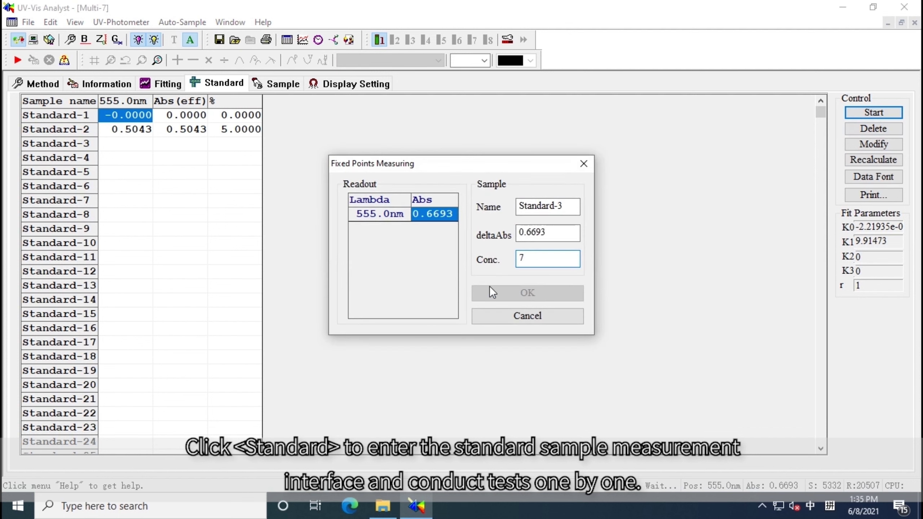
left_click(505, 293)
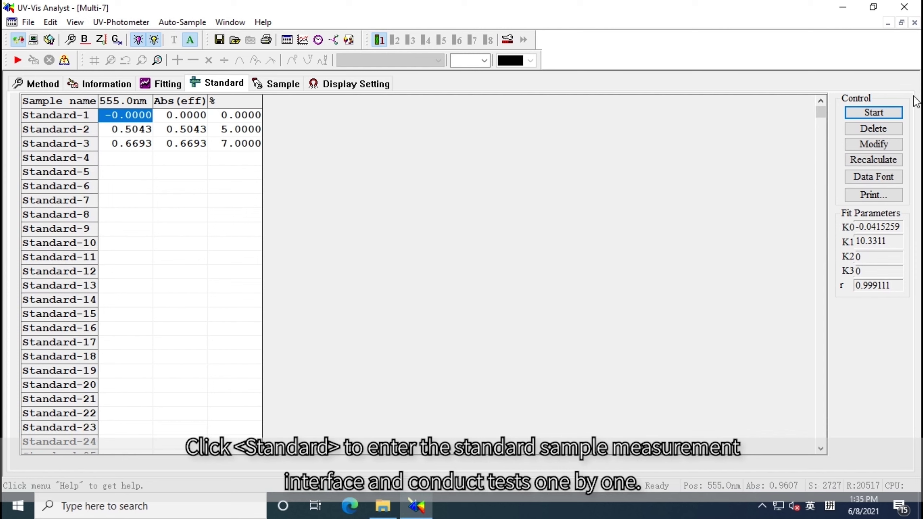
Step: Measure the fourth standard solution and record it as Standard-4 with a concentration of 10
left_click(877, 116)
type("10")
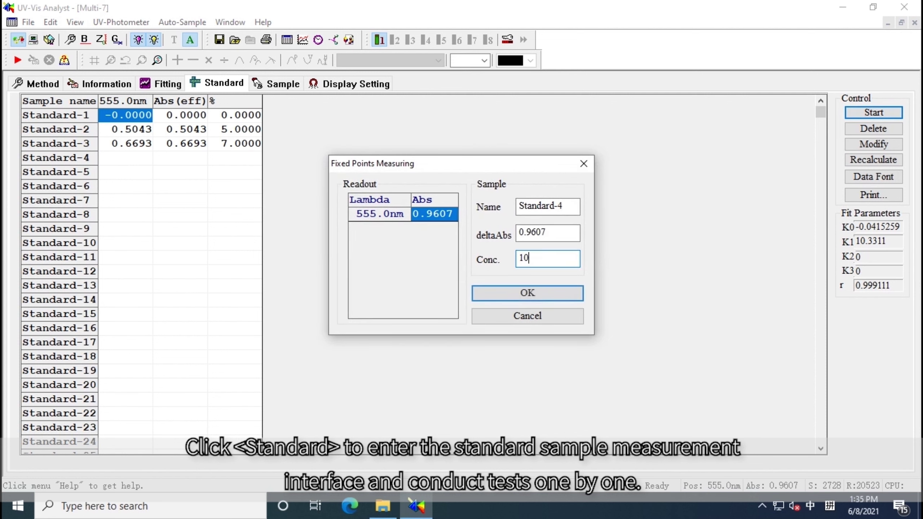
left_click(549, 296)
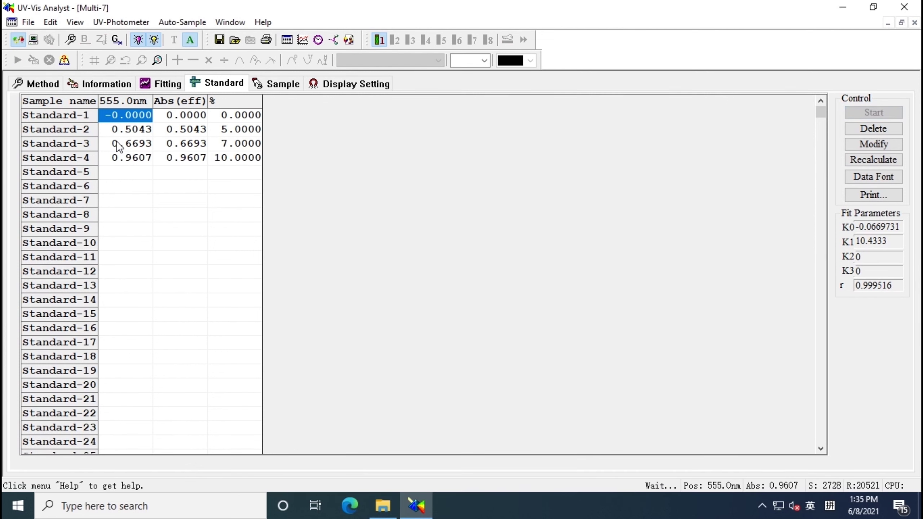
Step: Review the fitted standard curve and its equation, and blank-calibrate again at 555 nm for the sample test
left_click(151, 88)
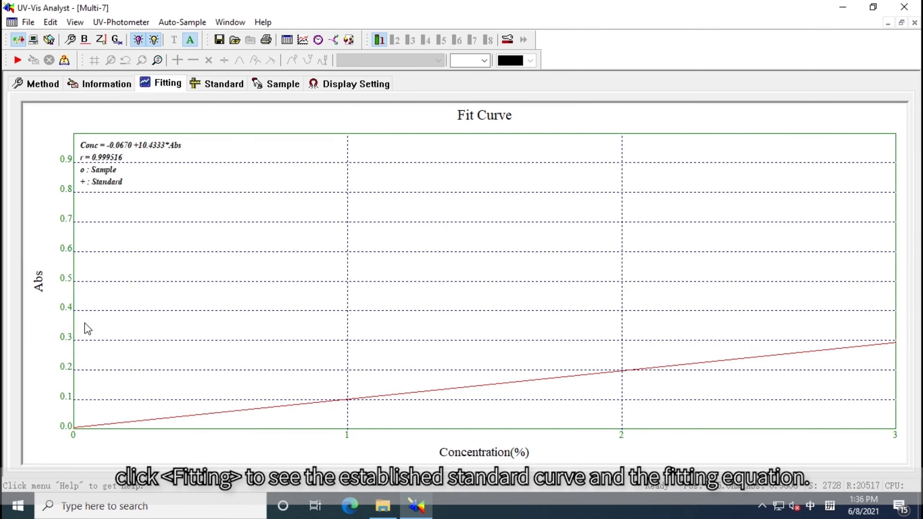
left_click(281, 87)
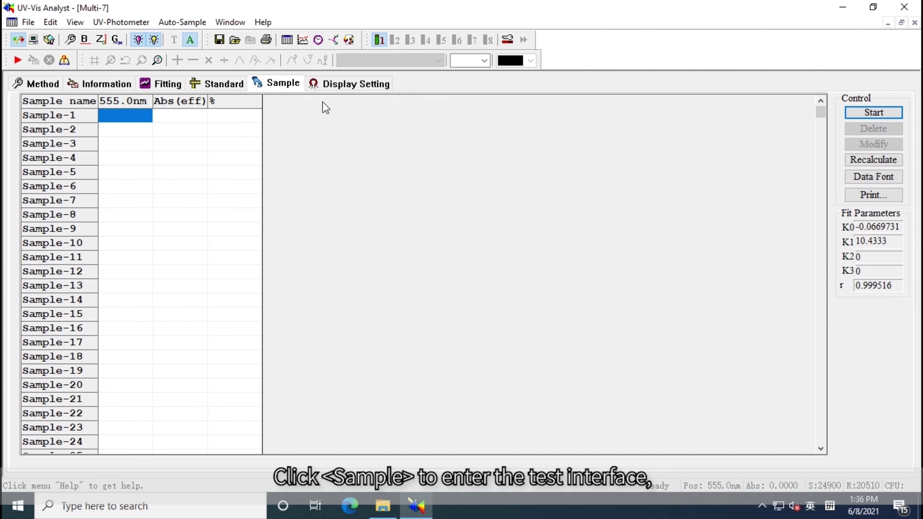
left_click(104, 41)
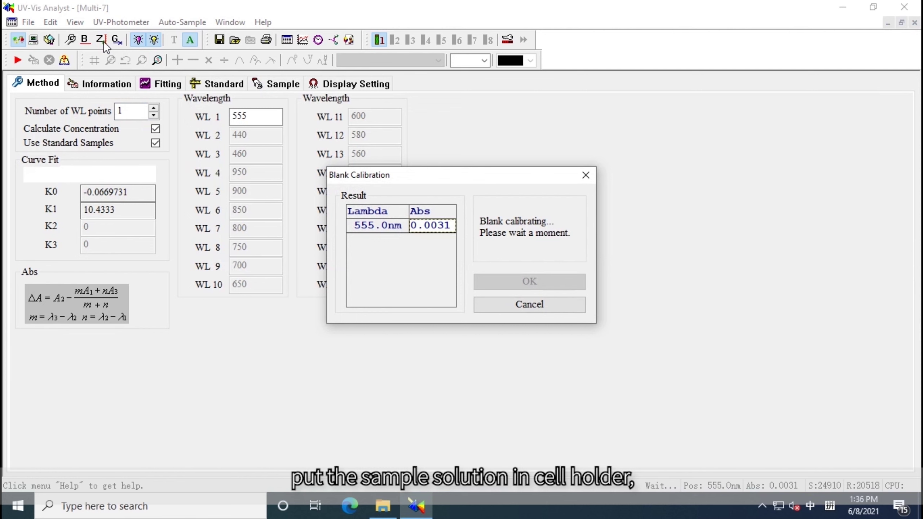
Step: Measure the first sample solution against the standard curve and record it as Sample-1
left_click(281, 86)
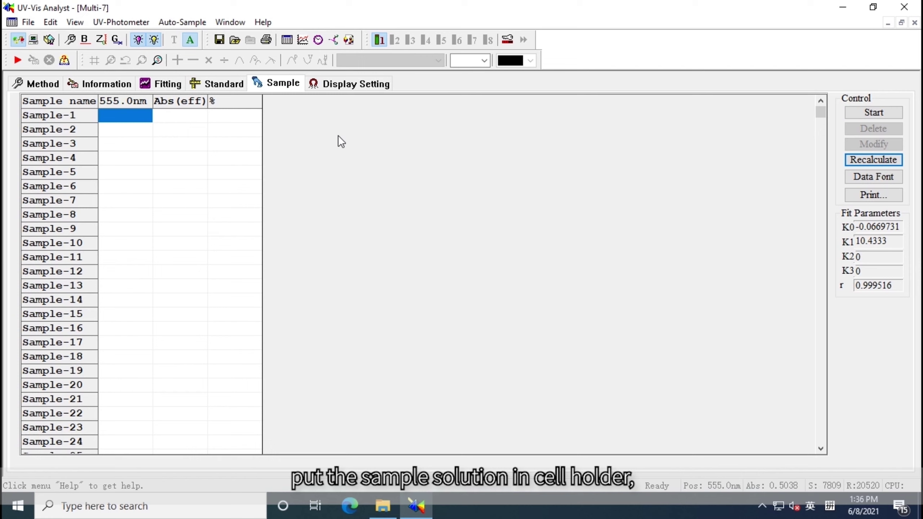
left_click(874, 114)
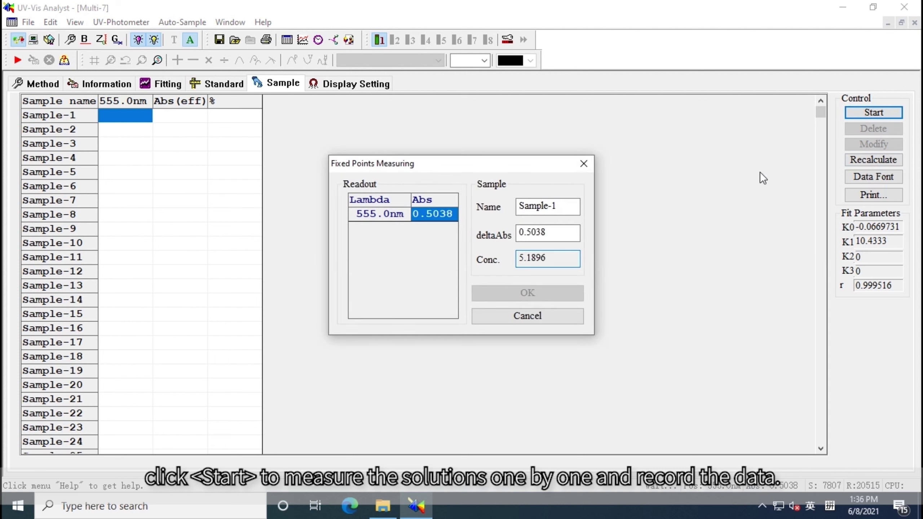
left_click(562, 291)
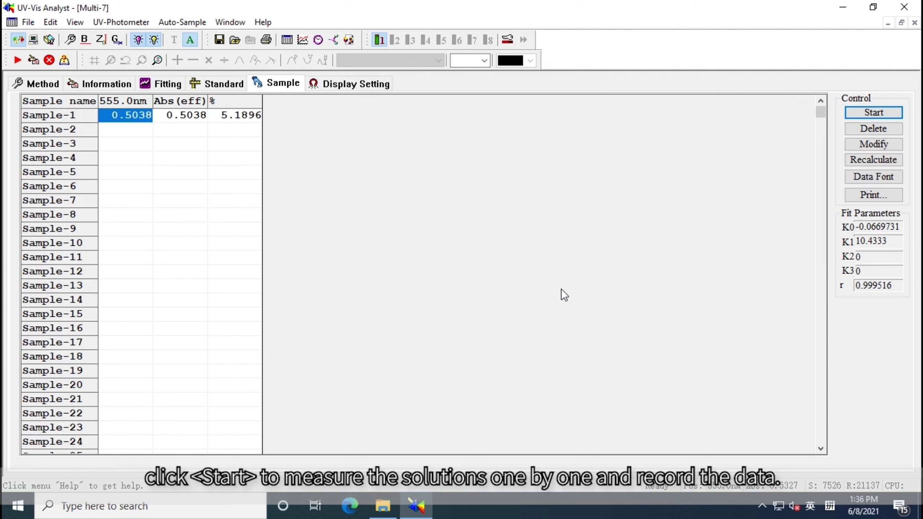
Step: Measure the remaining two sample solutions and record them as Sample-2 and Sample-3
left_click(903, 119)
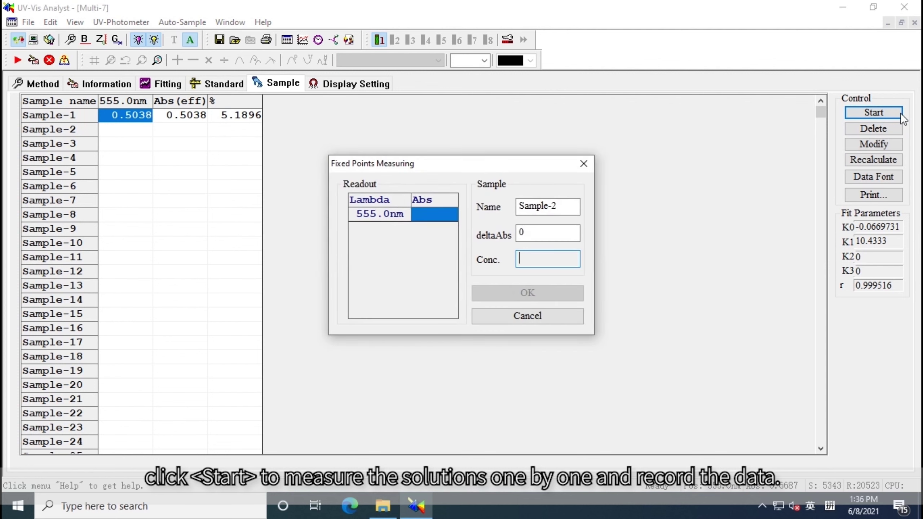
left_click(573, 294)
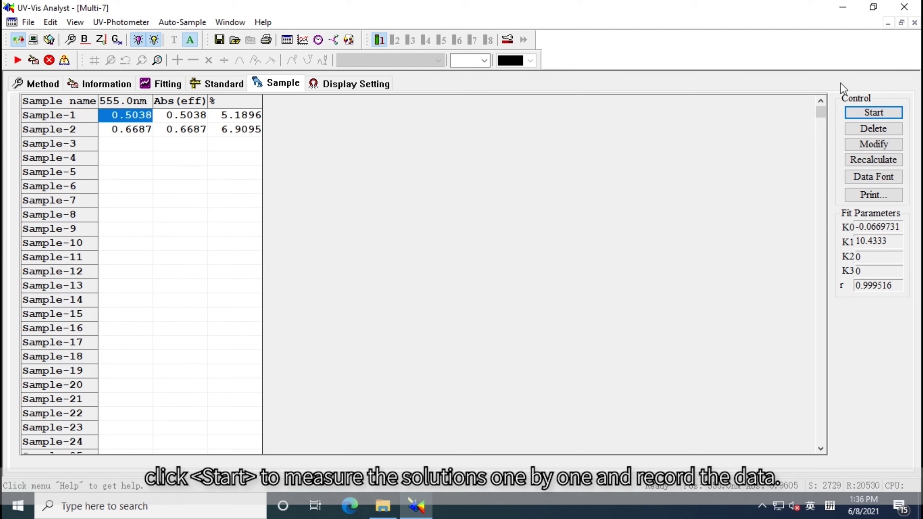
left_click(873, 112)
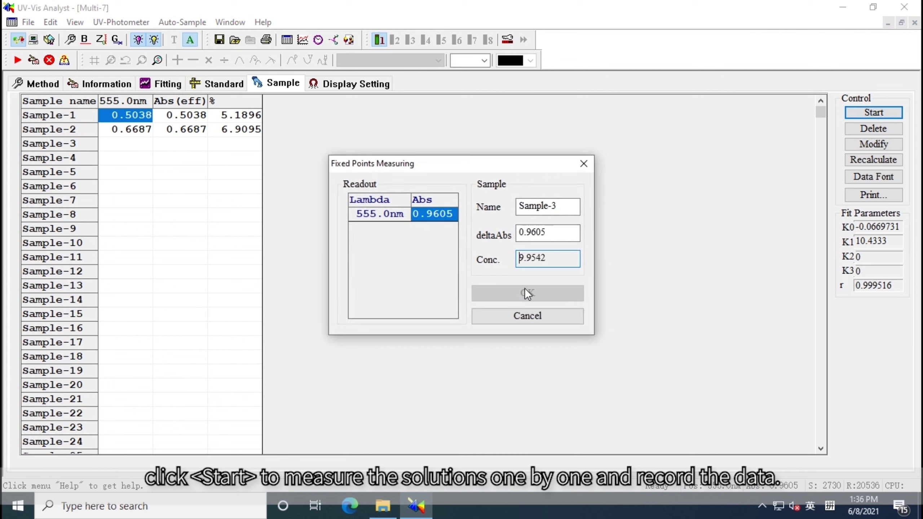
left_click(527, 293)
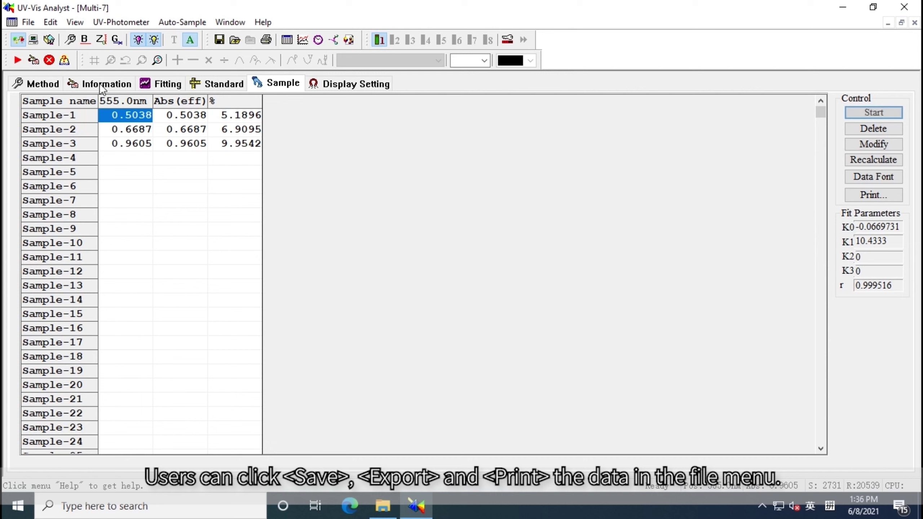
left_click(28, 22)
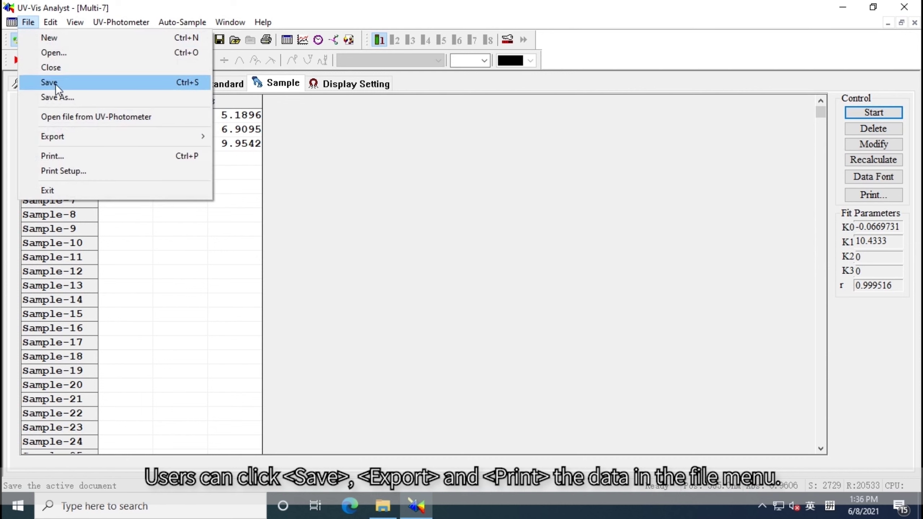
mouse_move(72, 135)
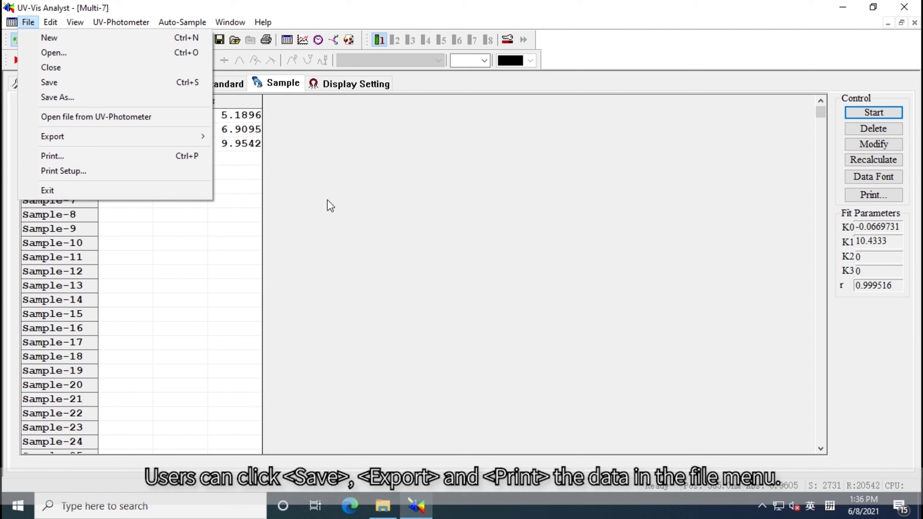
left_click(414, 218)
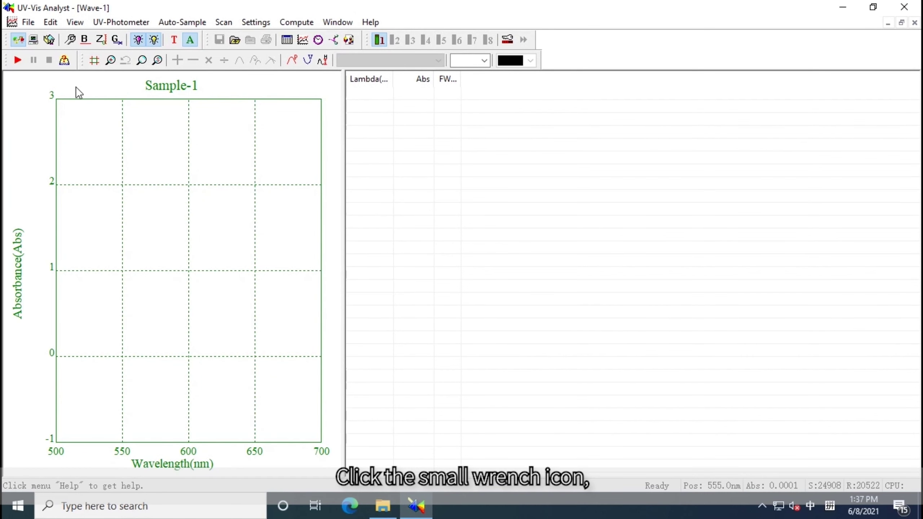
Step: Configure the wavelength scan to run from 600 to 500 nm with a 1.0 nm step and a precision of 10
left_click(64, 44)
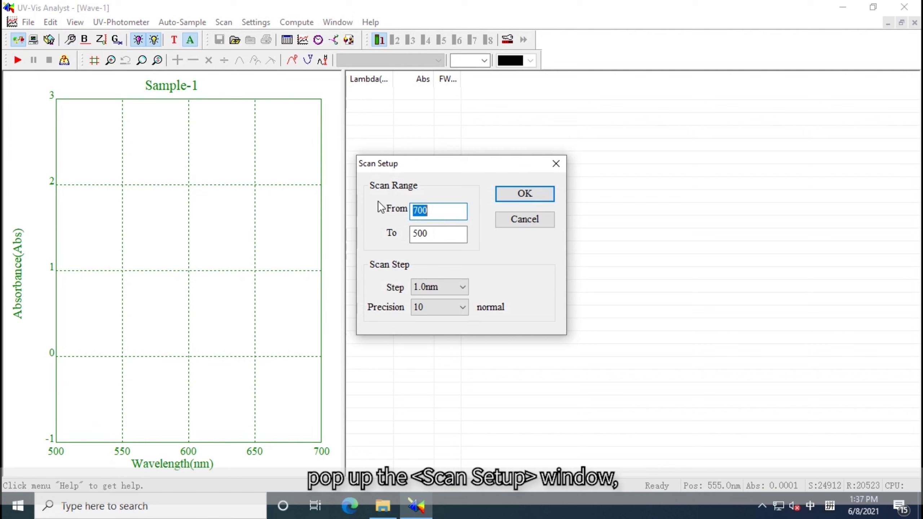
type("6")
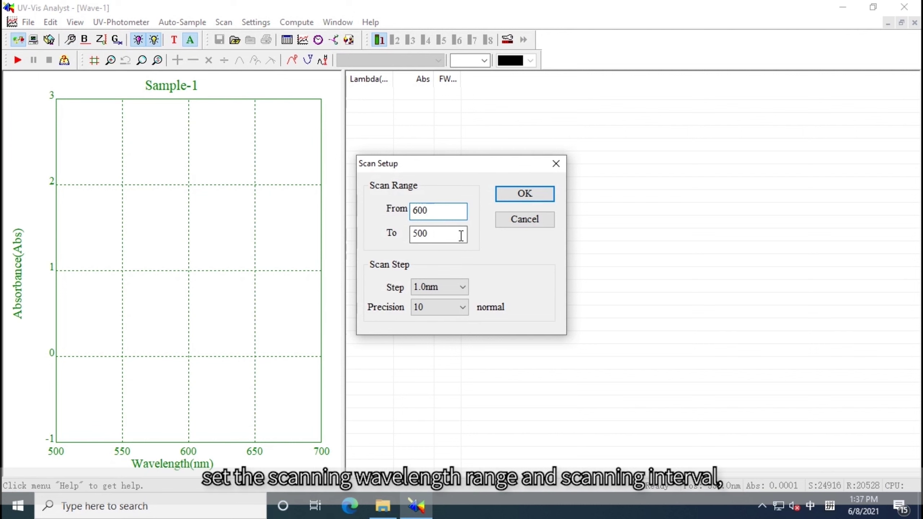
left_click_drag(462, 233, 327, 224)
type("500")
left_click(430, 310)
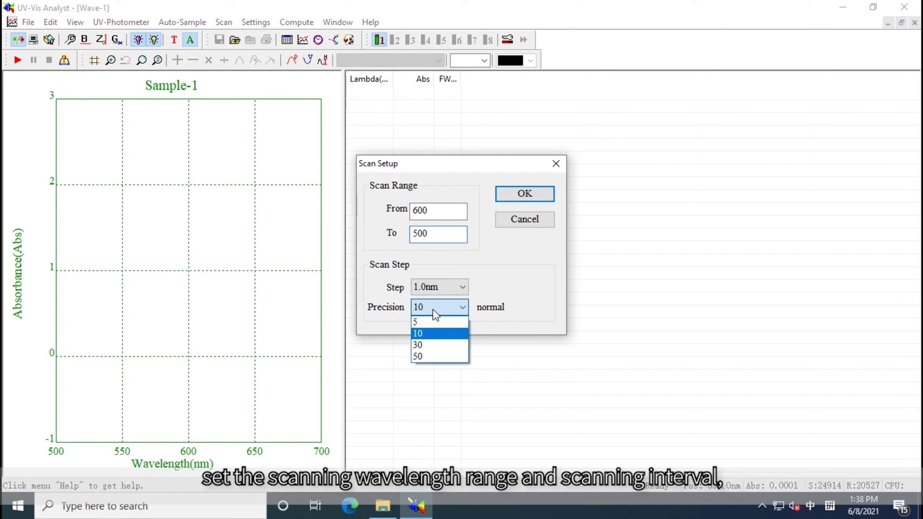
left_click(429, 334)
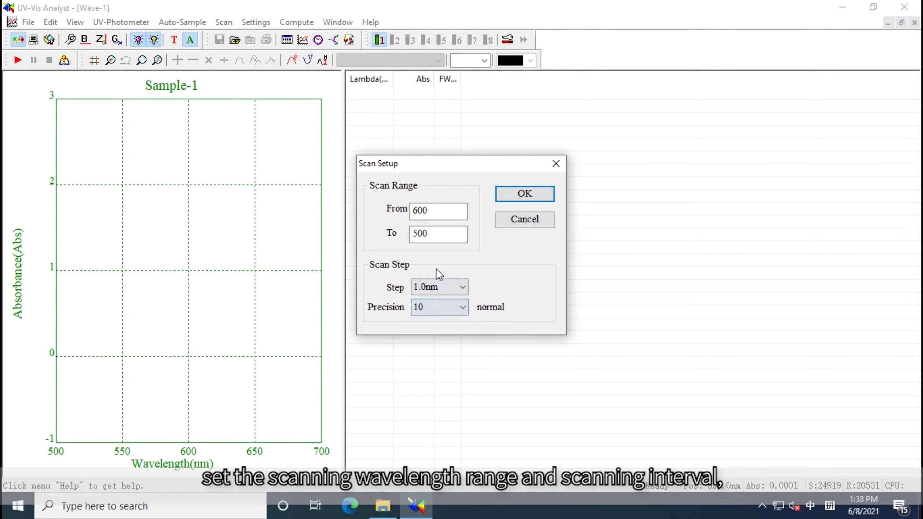
left_click(438, 287)
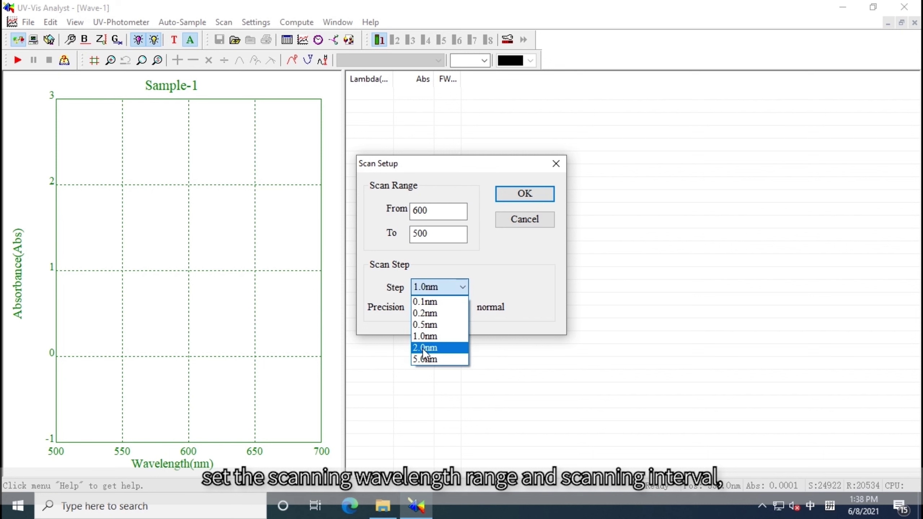
left_click(427, 335)
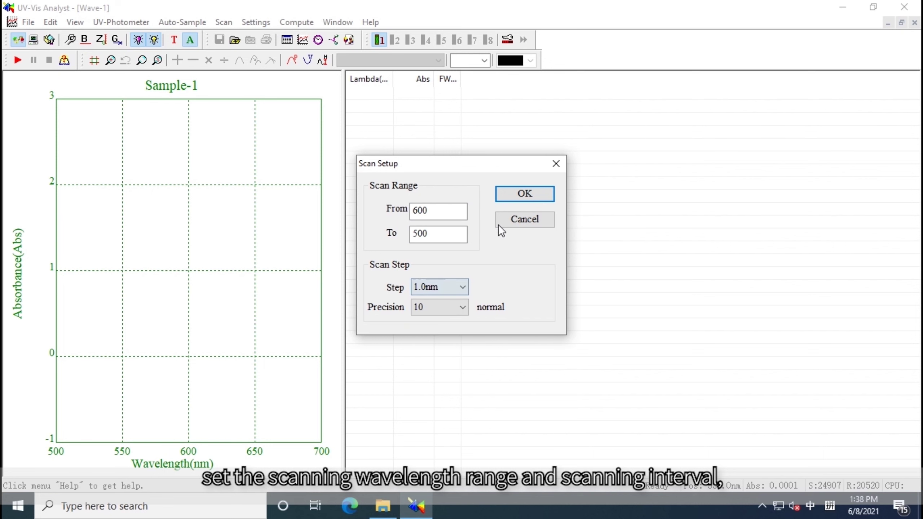
left_click(522, 196)
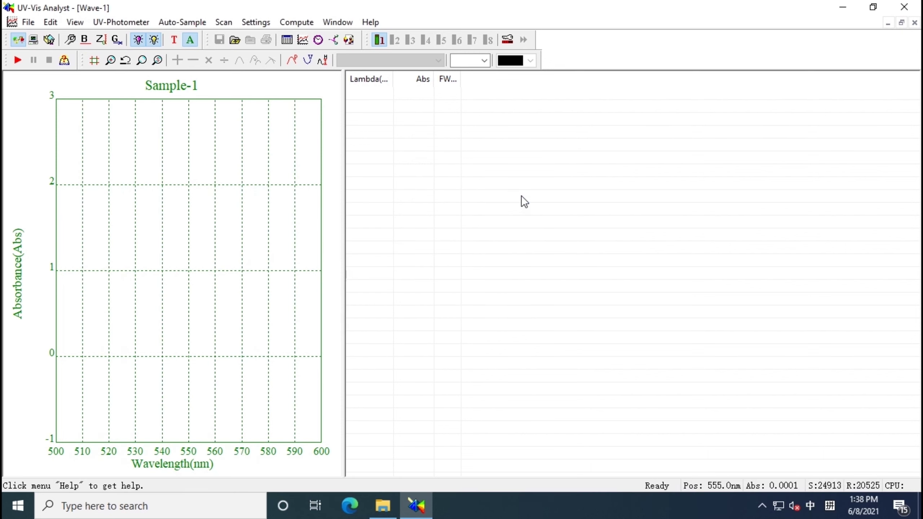
Step: Run the blank zero calibration across the configured scan range and dismiss the completion notice
left_click(98, 44)
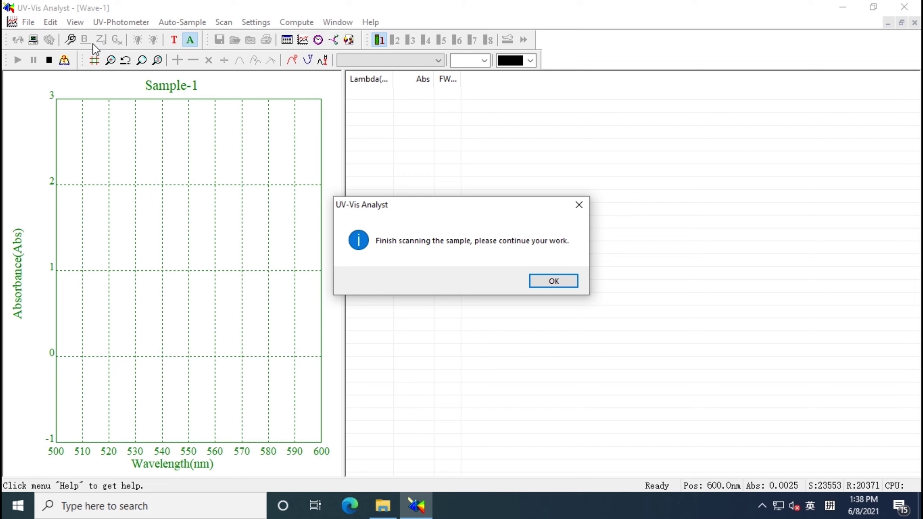
left_click(545, 282)
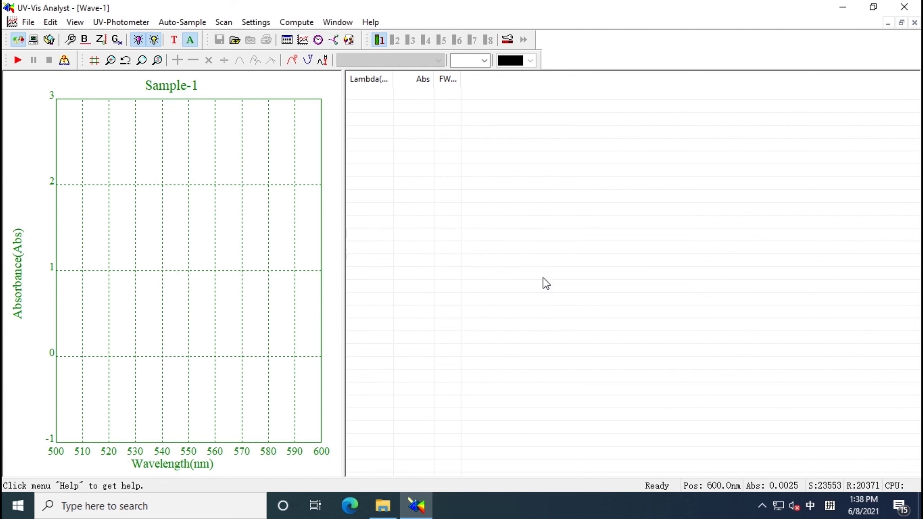